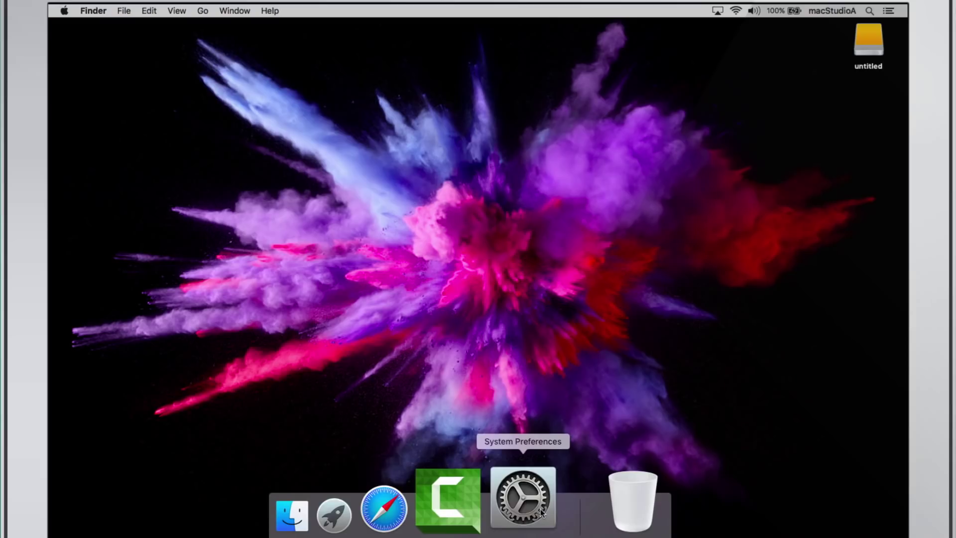
Step: Open the Time Machine pane in System Preferences
left_click(540, 509)
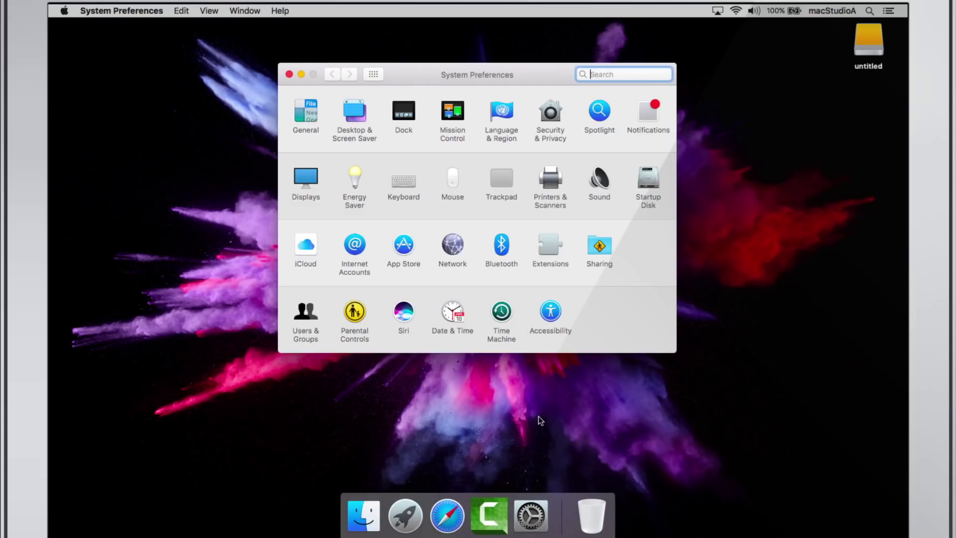
left_click(503, 312)
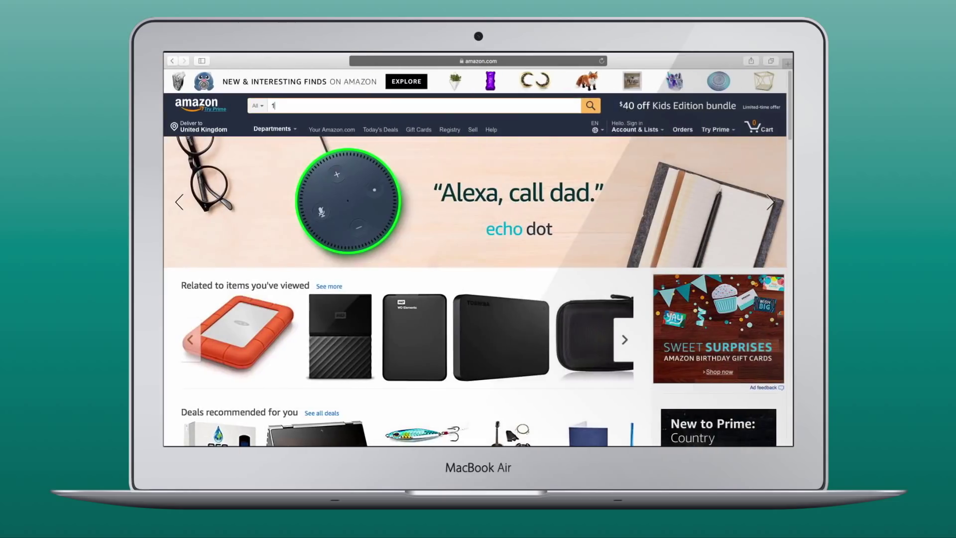
Step: Search Amazon for 1tb external hard drives, then accept untitled as the Time Machine backup disk
type("tb e")
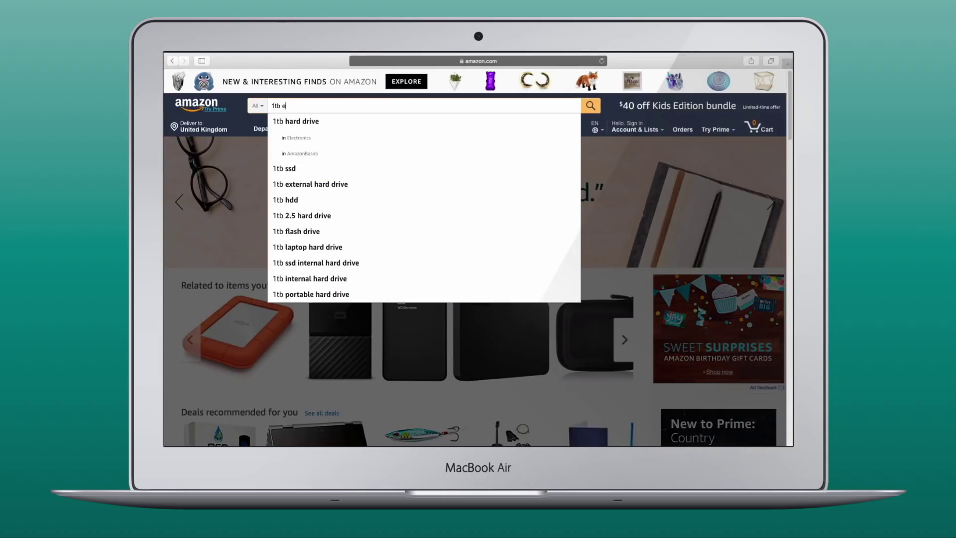
type("x")
key("Down")
key("Down")
key("Return")
scroll(791, 98, "down", 5)
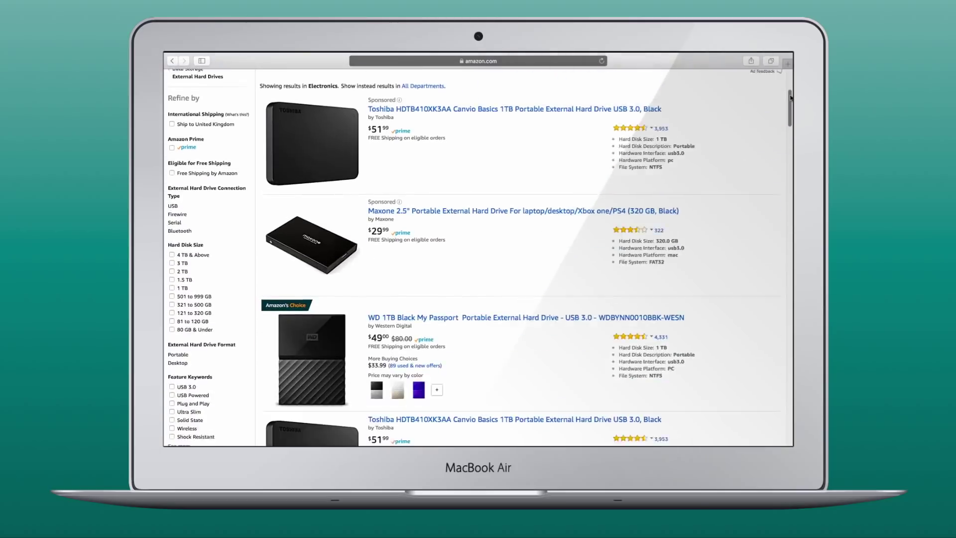
scroll(791, 99, "down", 10)
scroll(791, 98, "up", 7)
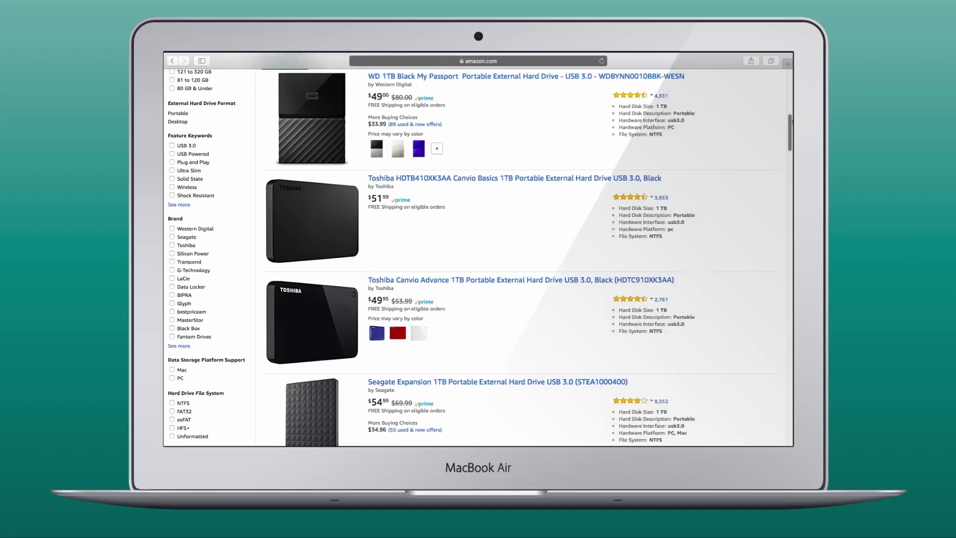
scroll(790, 98, "up", 10)
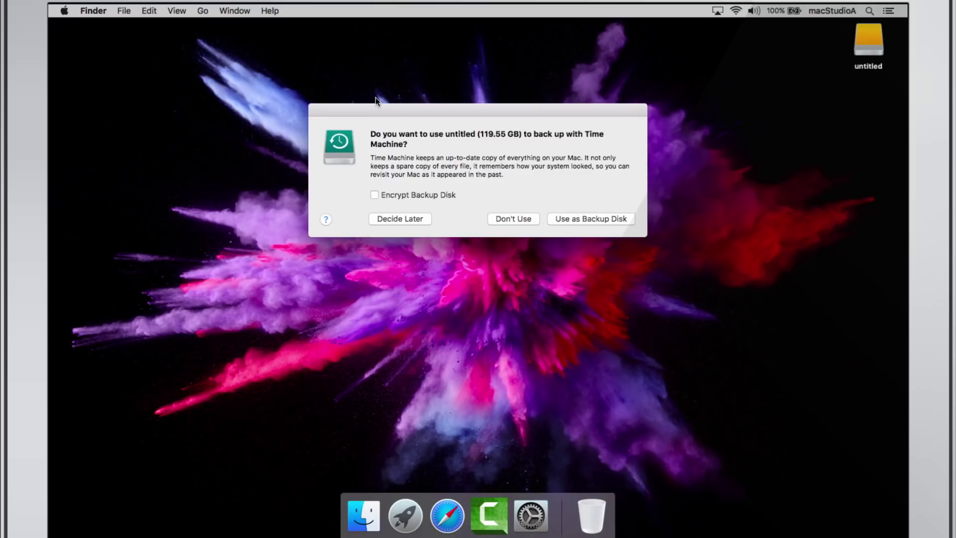
left_click(591, 219)
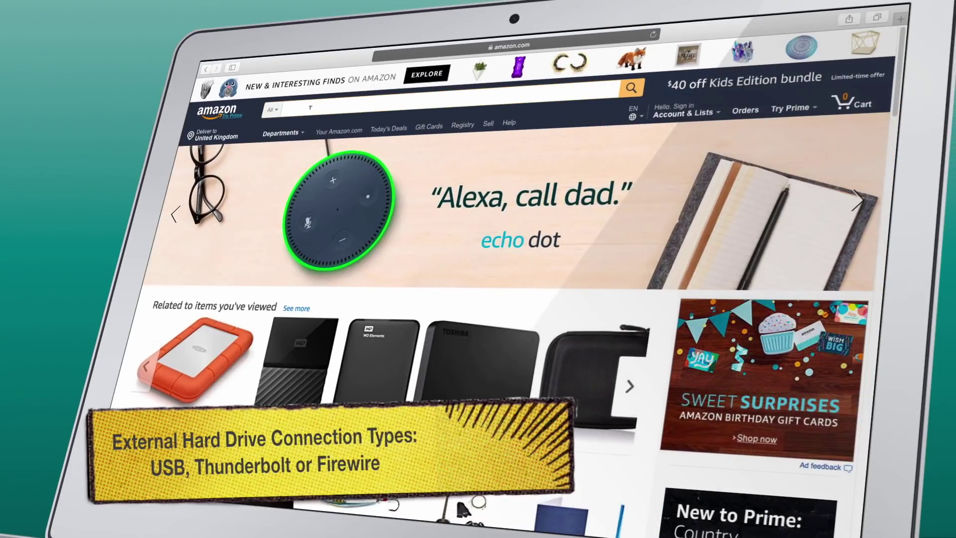
Step: Search Amazon for '1tb external hard drive', browse the results, then open the desktop's Apple menu
type("1tb ext")
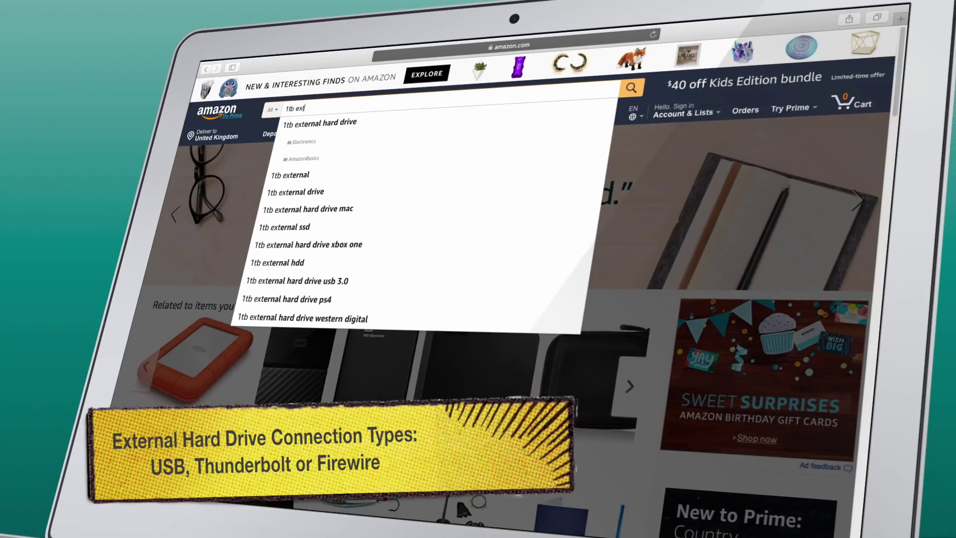
key("Down")
key("Return")
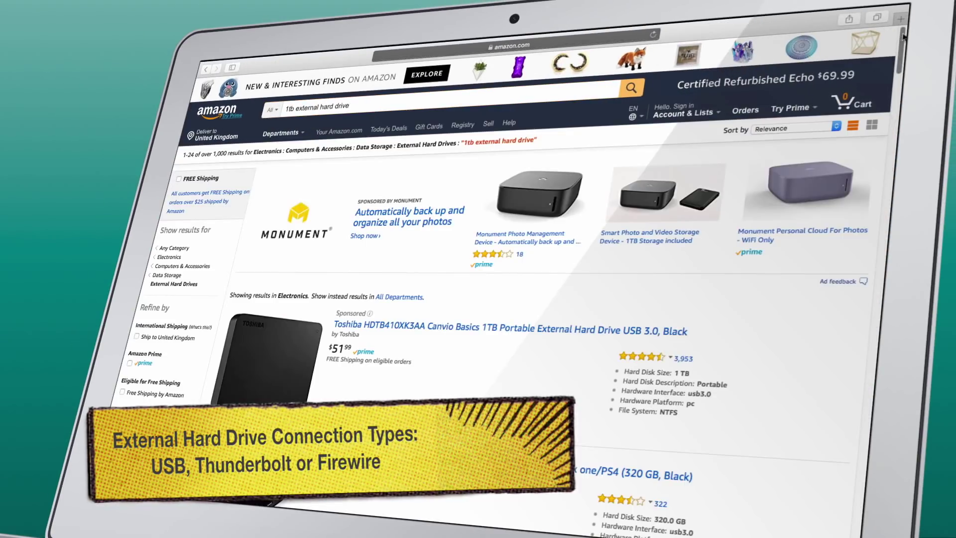
scroll(902, 45, "down", 5)
left_click_drag(903, 44, 897, 87)
scroll(548, 249, "up", 10)
key("ctrl+Left")
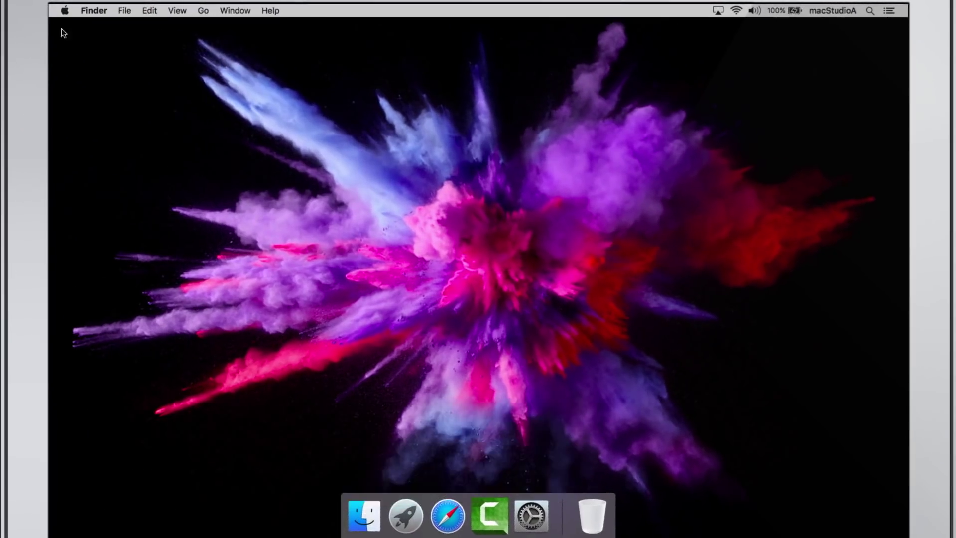
left_click(101, 10)
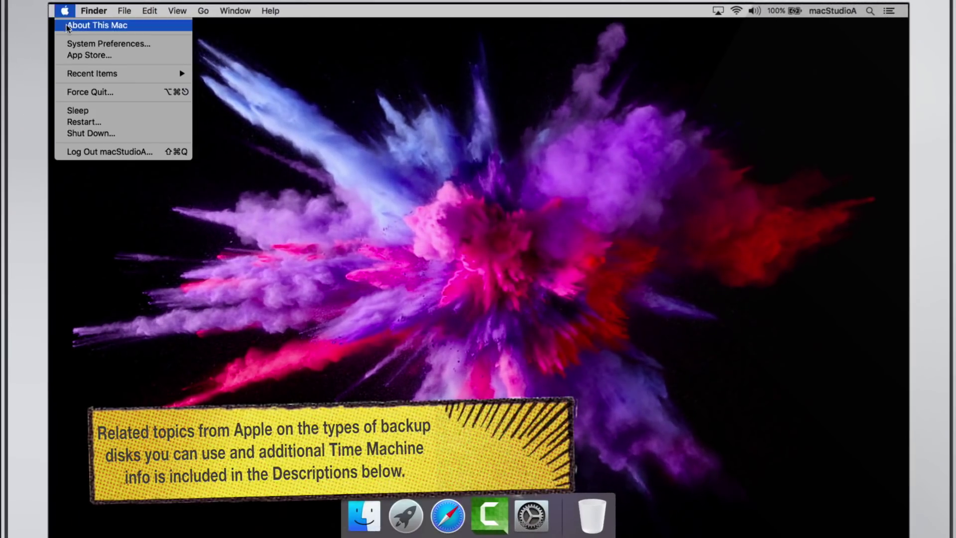
left_click(73, 27)
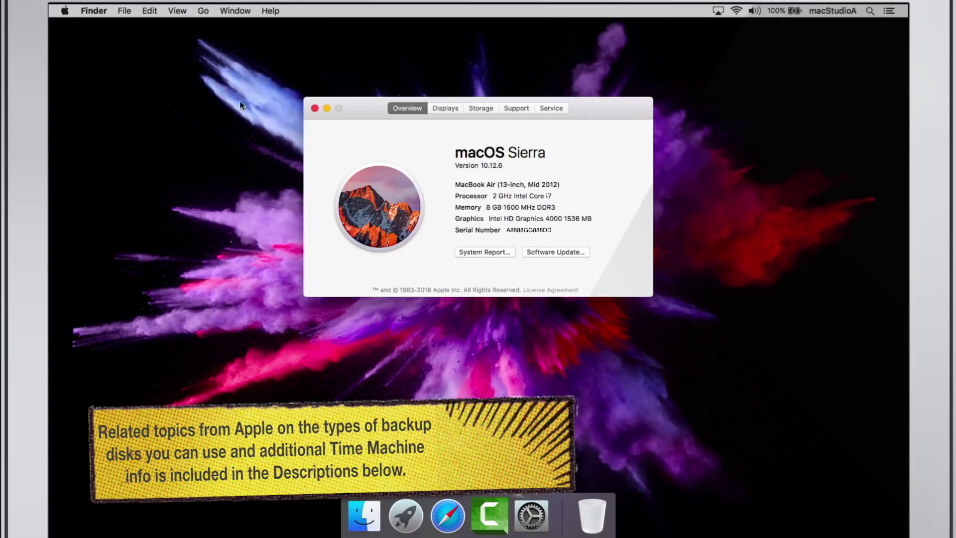
left_click(479, 109)
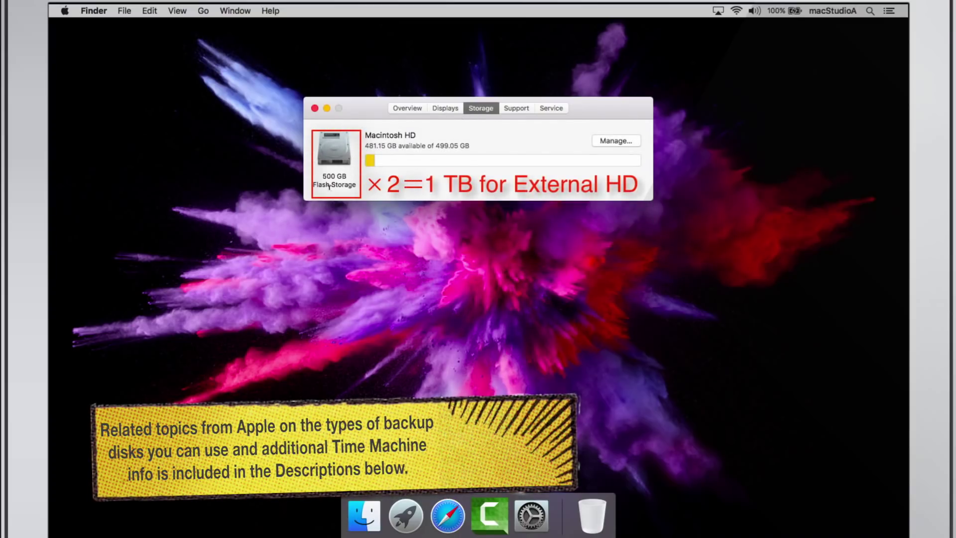
left_click(315, 109)
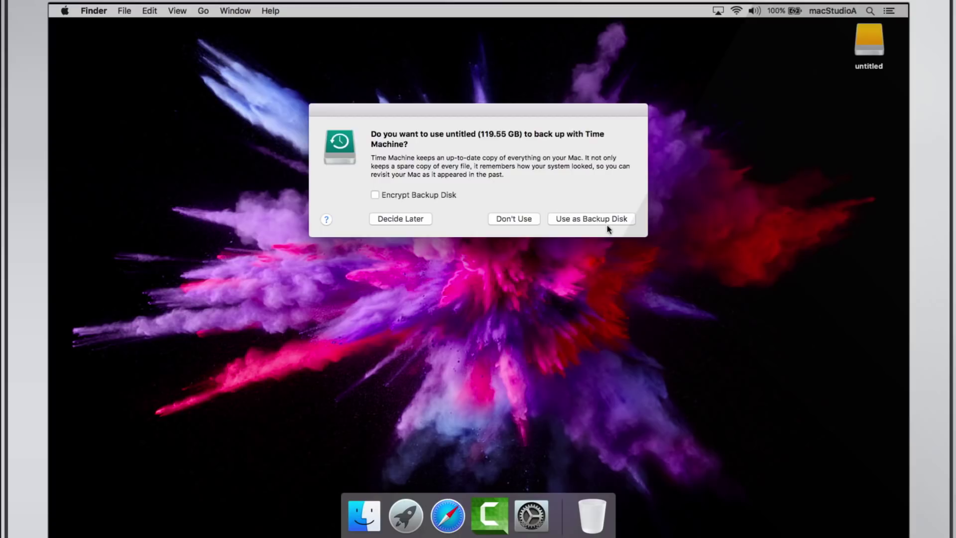
Step: Accept untitled as the Time Machine backup disk, erasing it, then reopen System Preferences
left_click(592, 221)
left_click(600, 219)
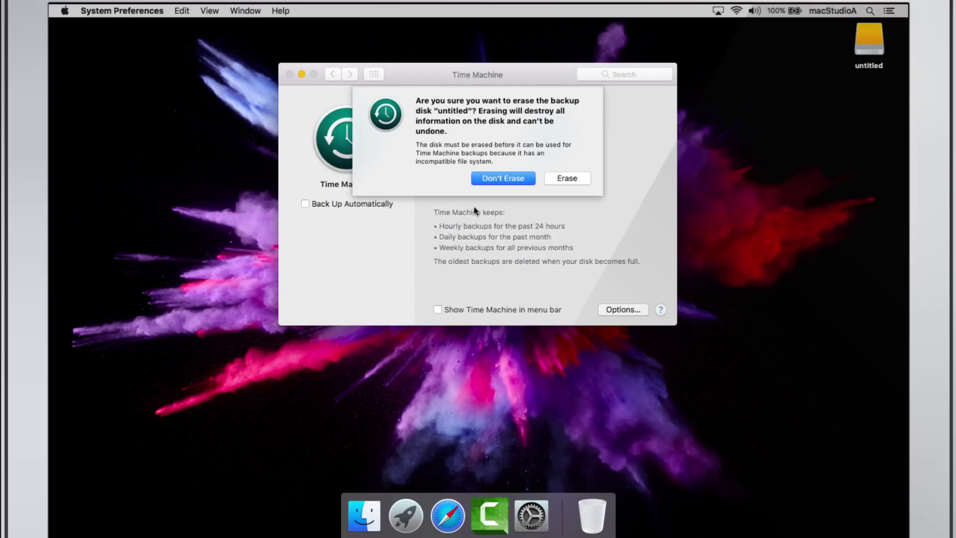
left_click(566, 178)
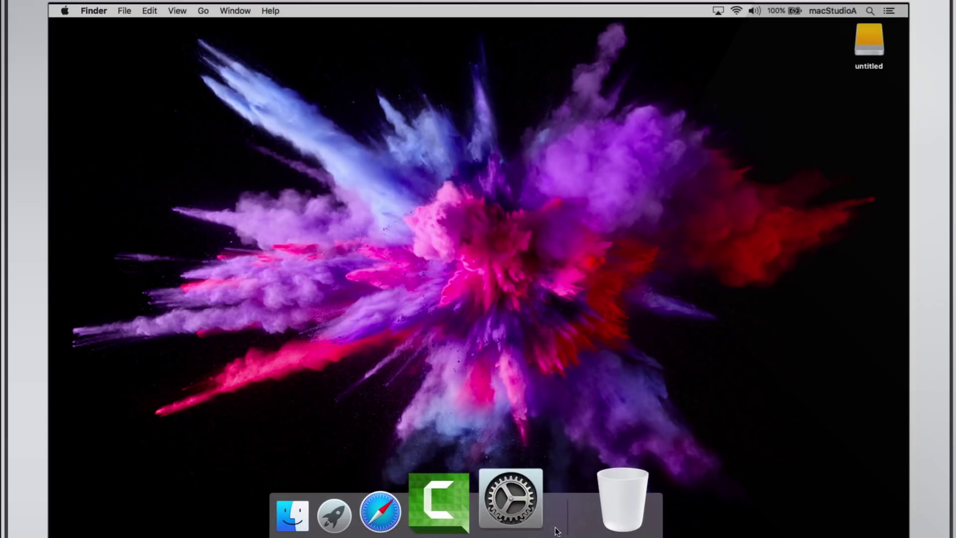
left_click(542, 513)
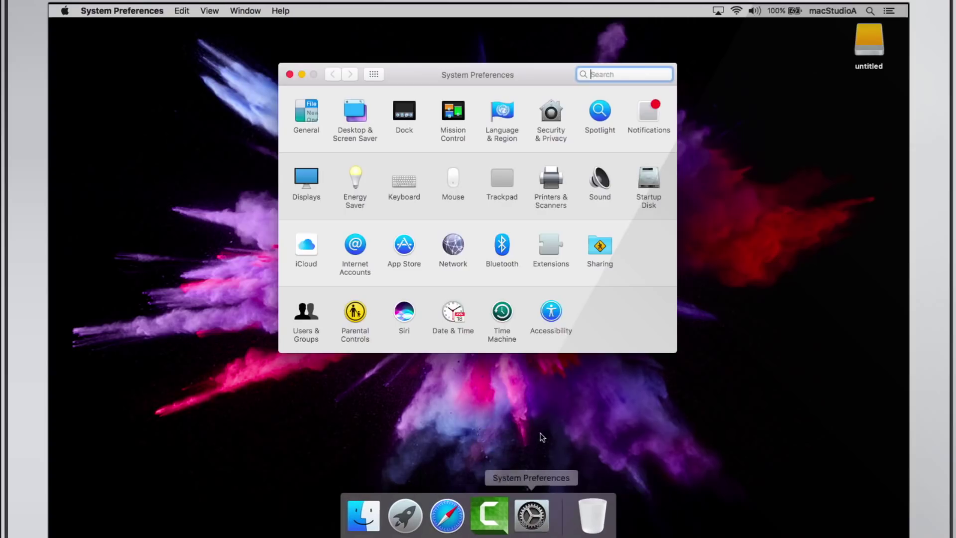
Step: Choose the untitled disk as the Time Machine backup disk in Time Machine preferences
left_click(502, 311)
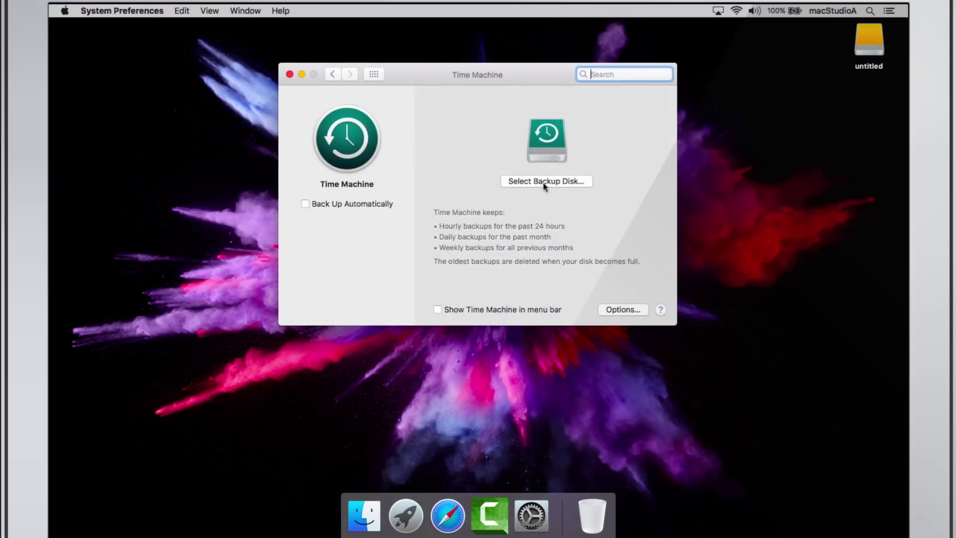
left_click(544, 182)
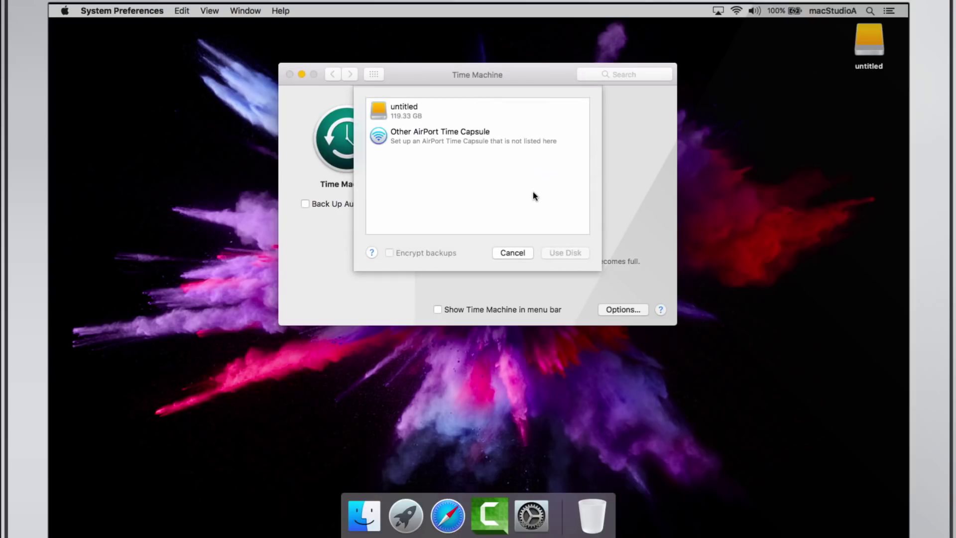
left_click(387, 107)
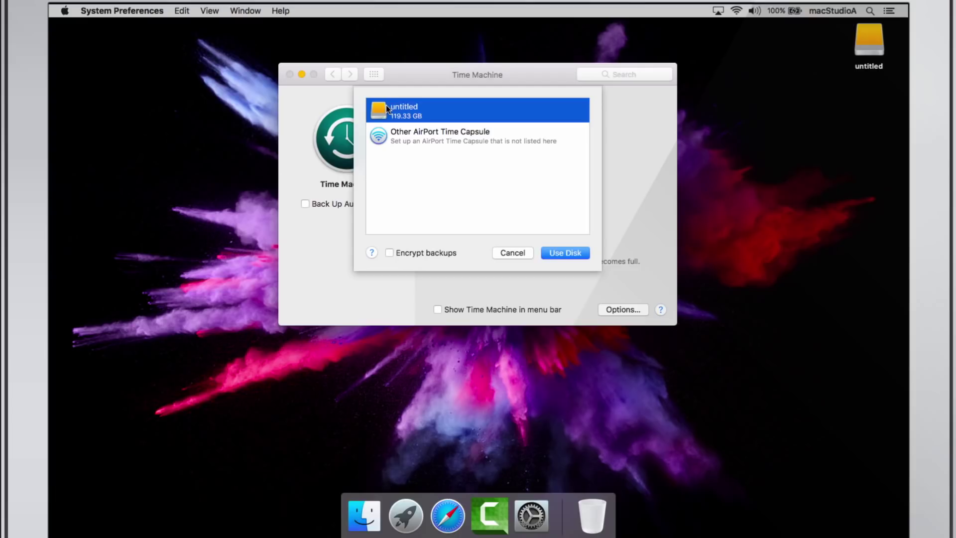
left_click(566, 253)
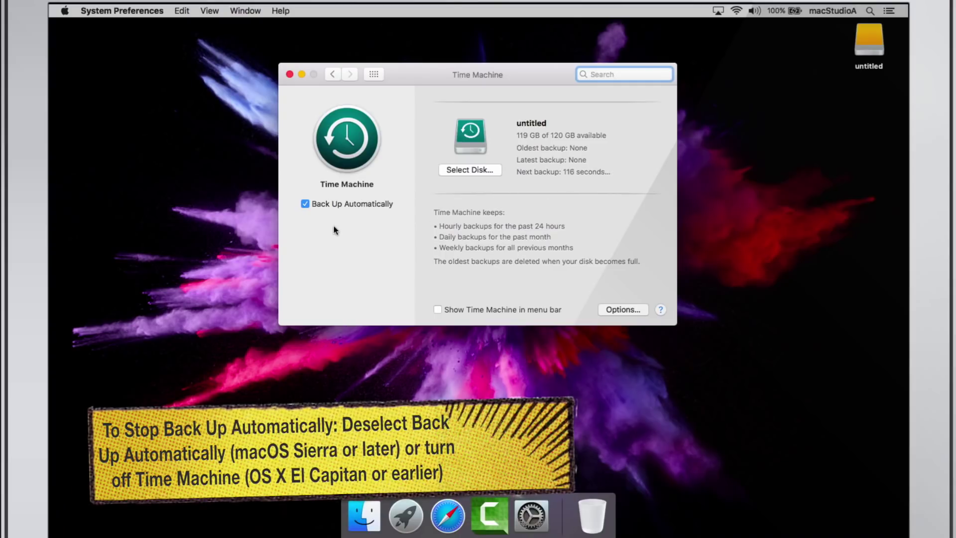
Step: Turn off automatic backups, show Time Machine in the menu bar, and start Back Up Now
left_click(305, 204)
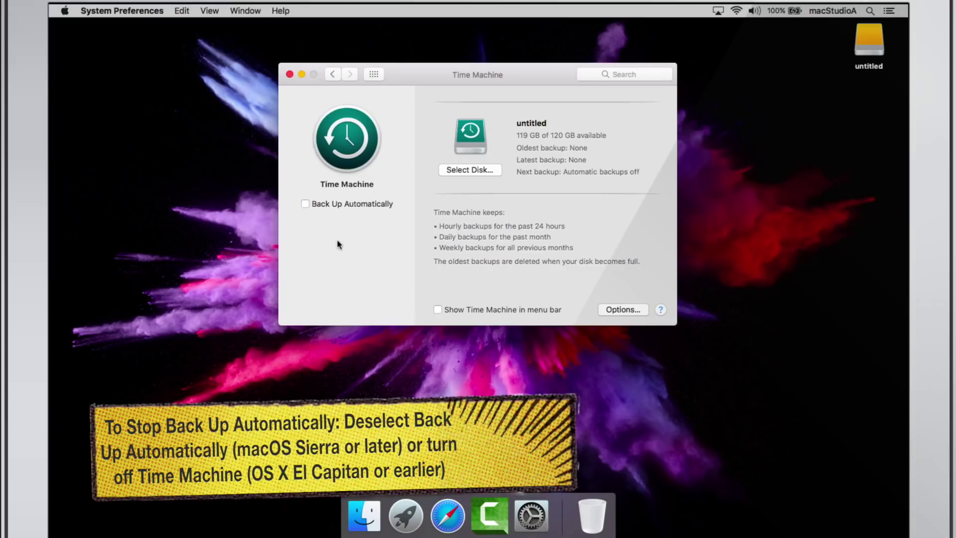
left_click(437, 310)
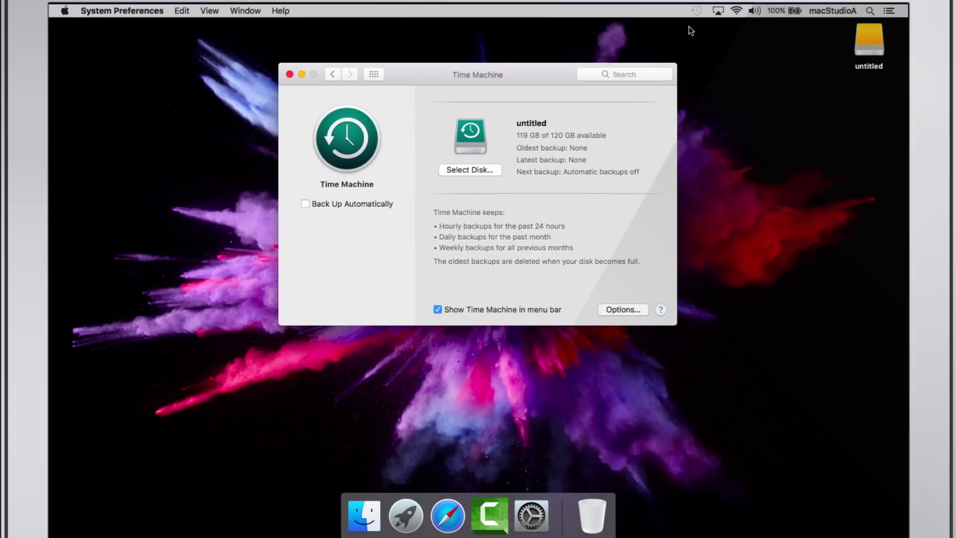
left_click(696, 11)
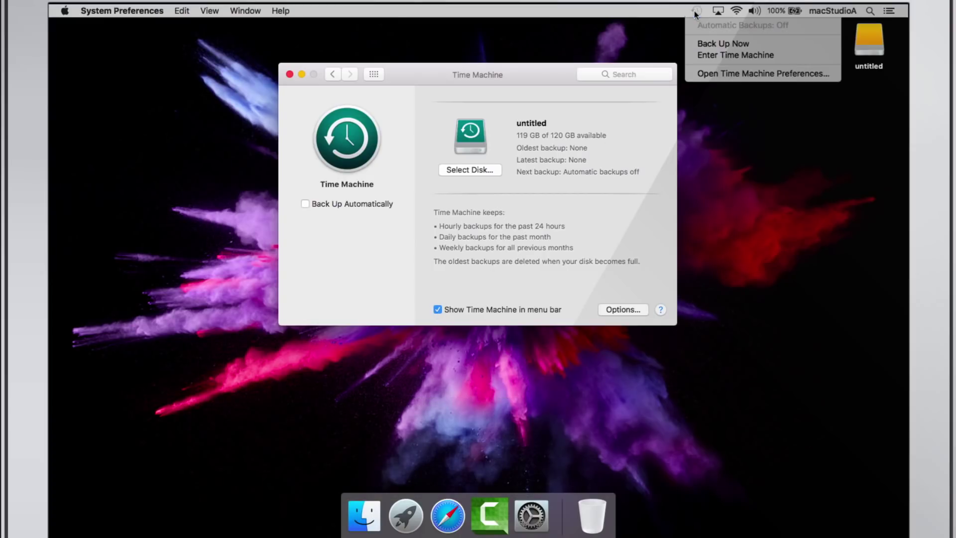
left_click(701, 46)
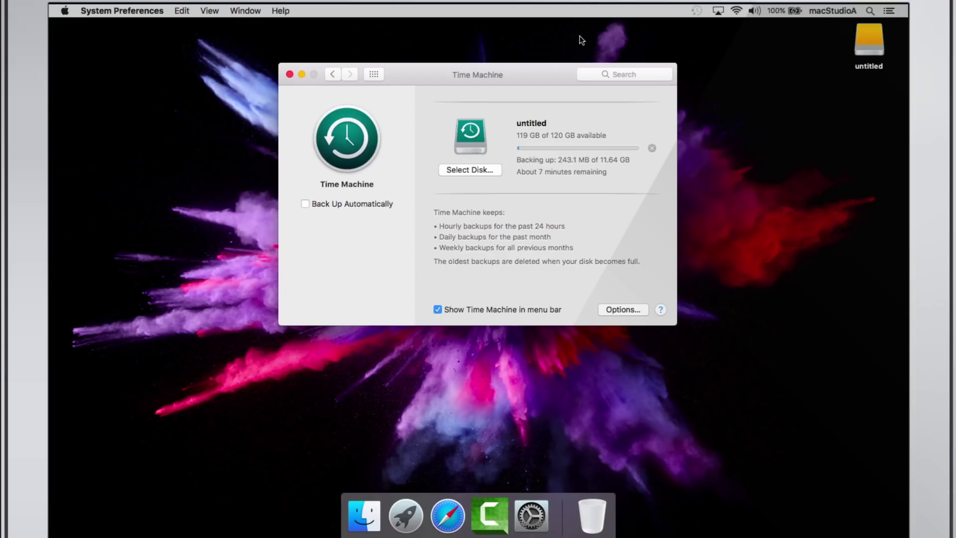
Step: Close preferences, open and close a Finder window, then reopen Time Machine Preferences from the menu bar
left_click(290, 74)
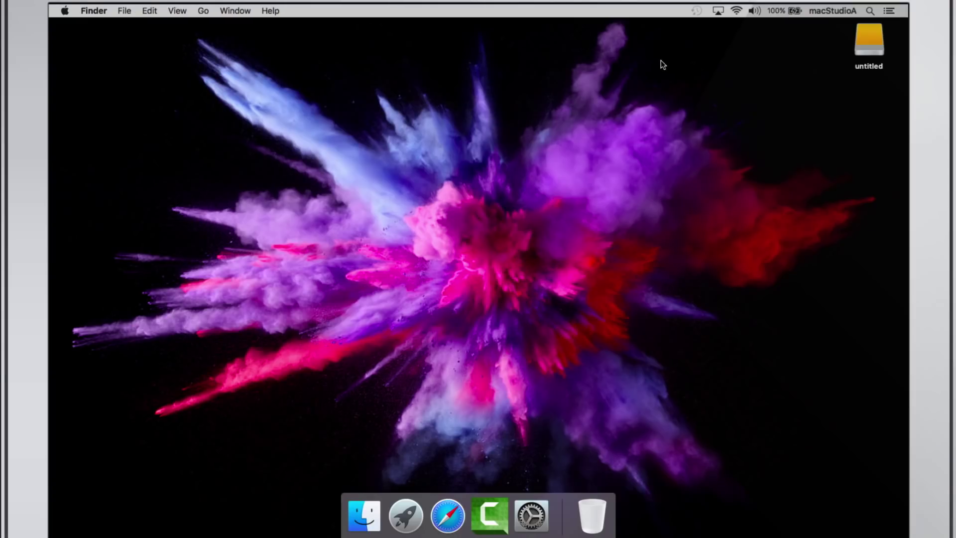
left_click(354, 502)
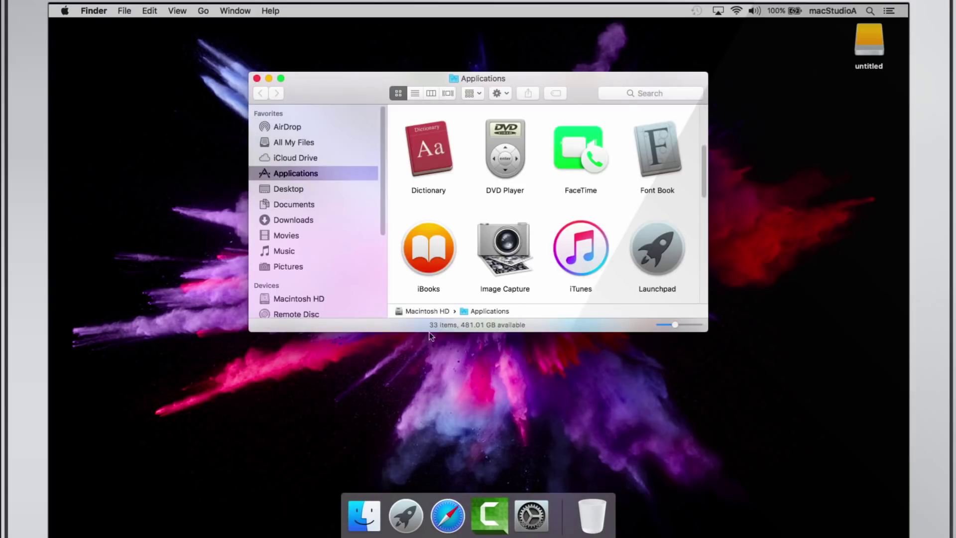
left_click(256, 78)
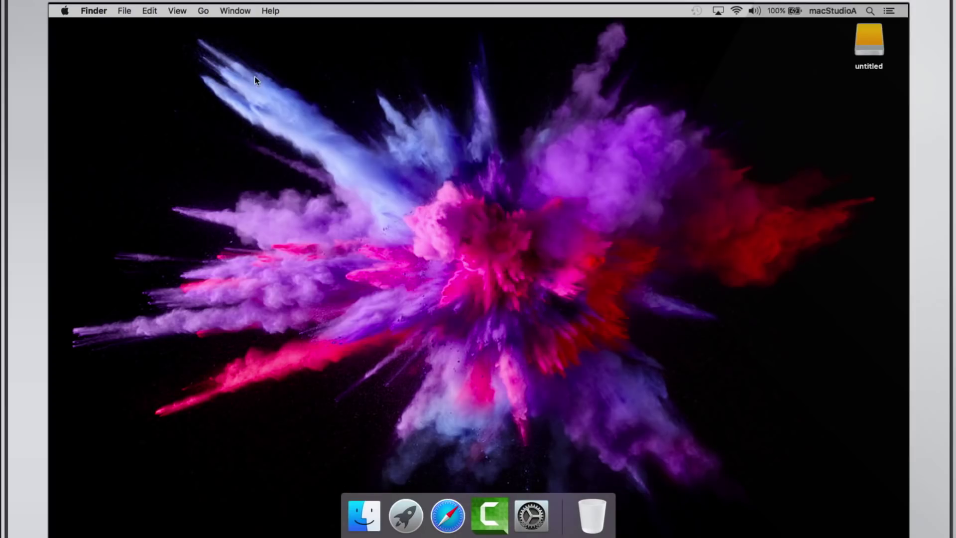
left_click(696, 10)
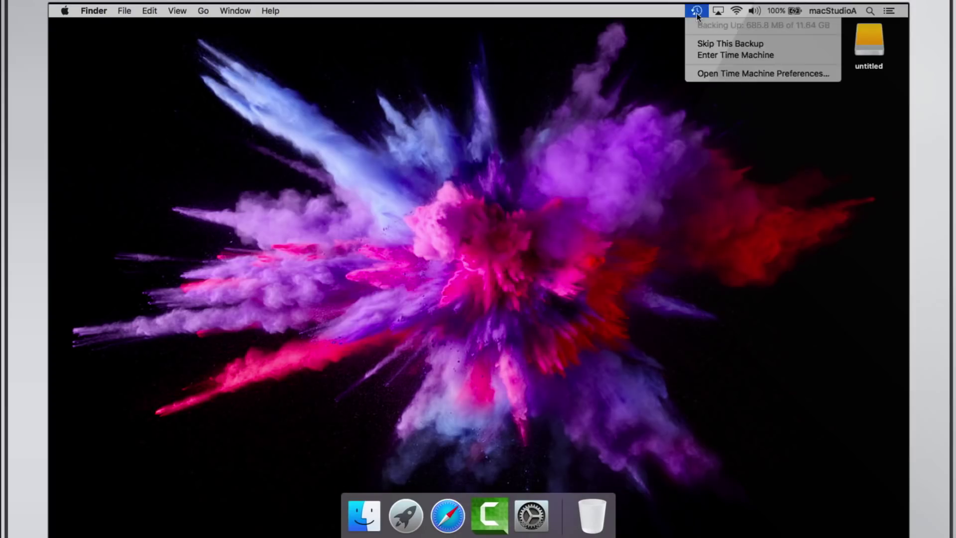
left_click(695, 74)
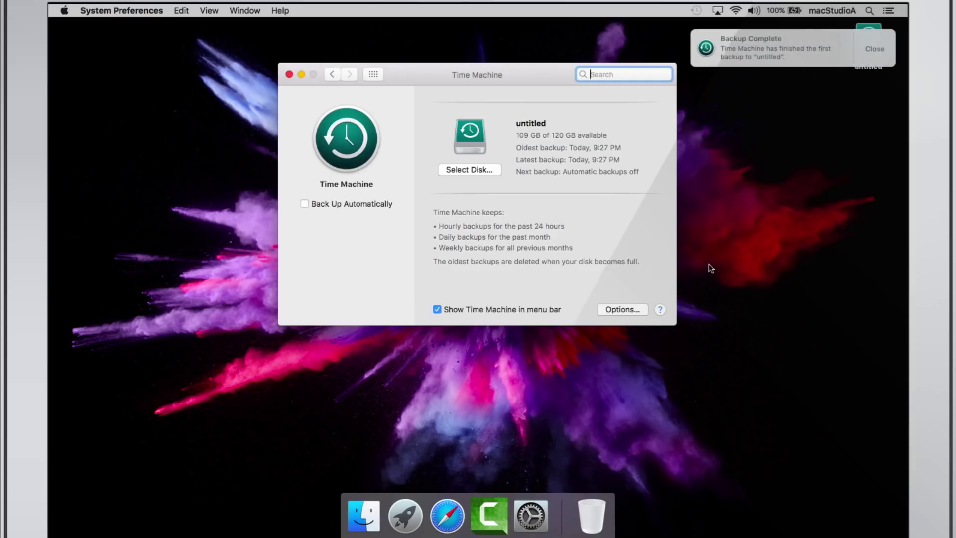
Step: Dismiss the backup-complete notification and rename the untitled desktop disk to 'Time Machine 1'
left_click(287, 74)
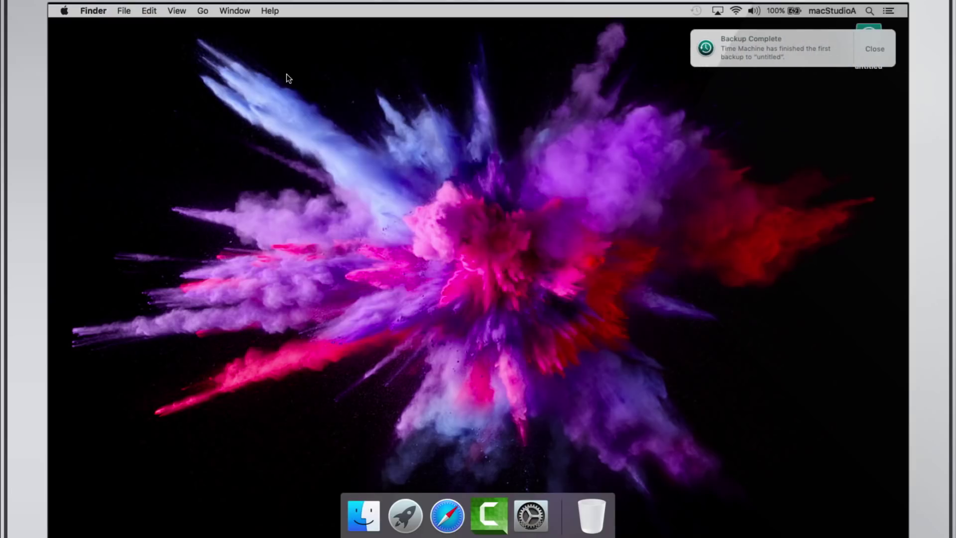
left_click(875, 51)
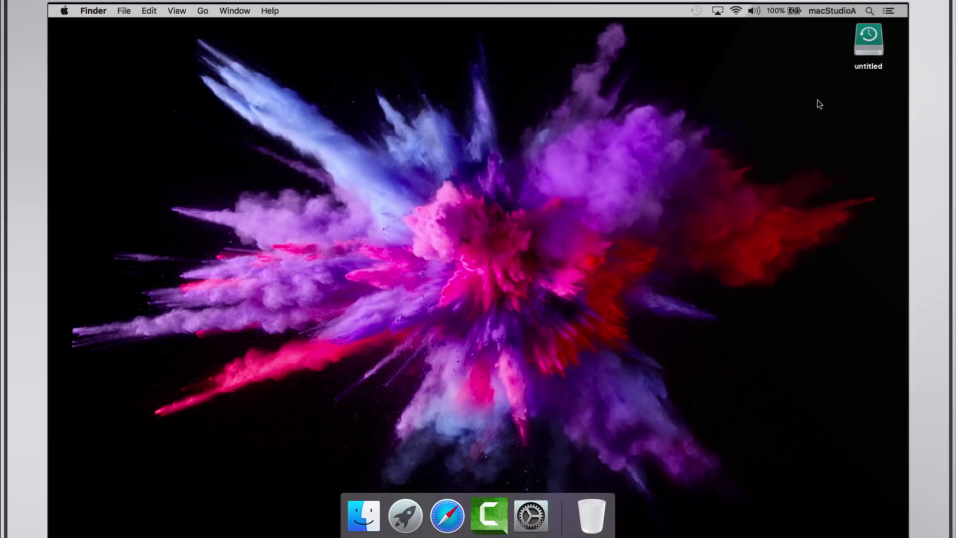
right_click(869, 69)
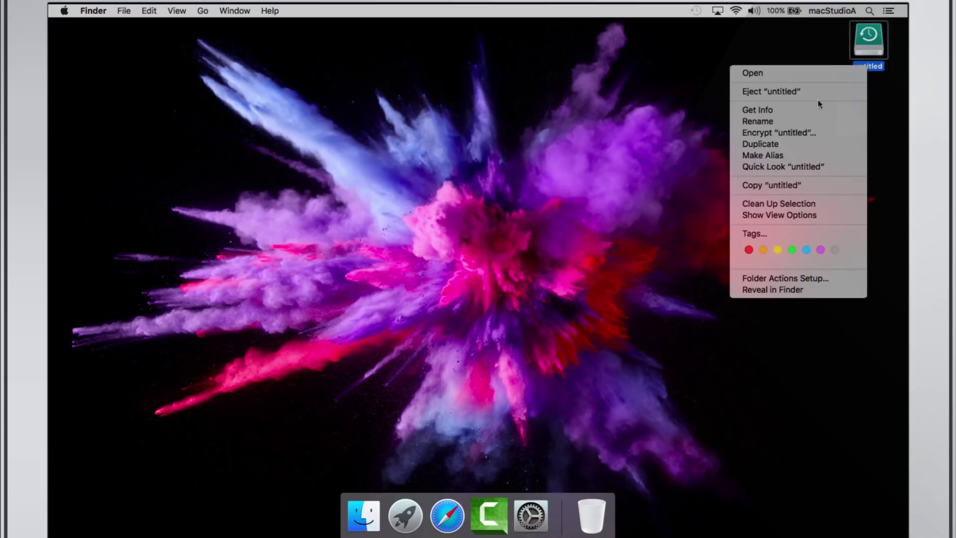
left_click(794, 122)
type("Time")
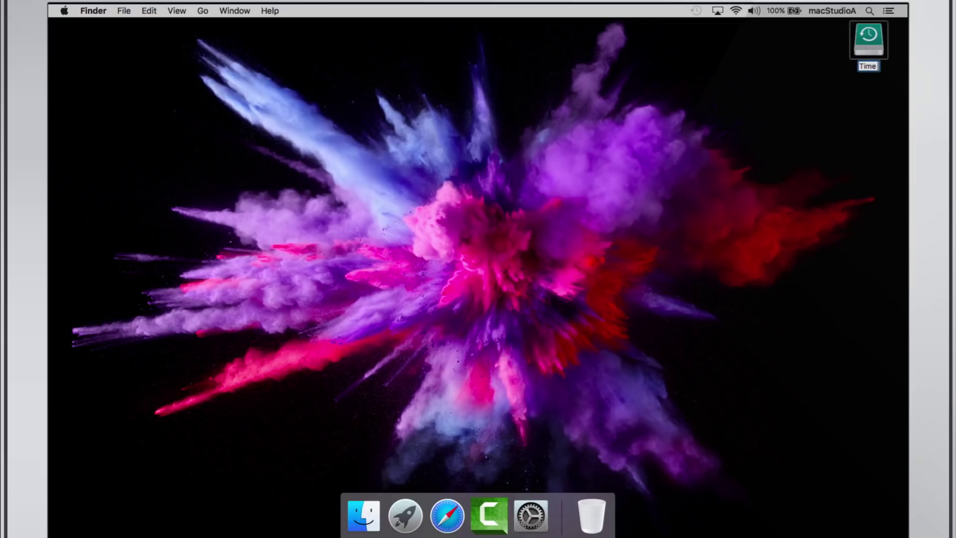
type(" Machine")
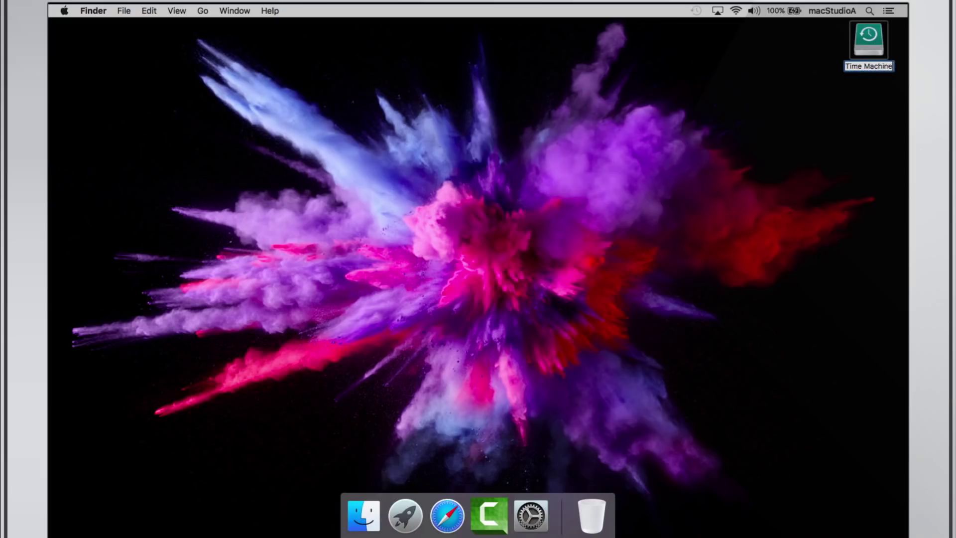
type(" 1")
key("Return")
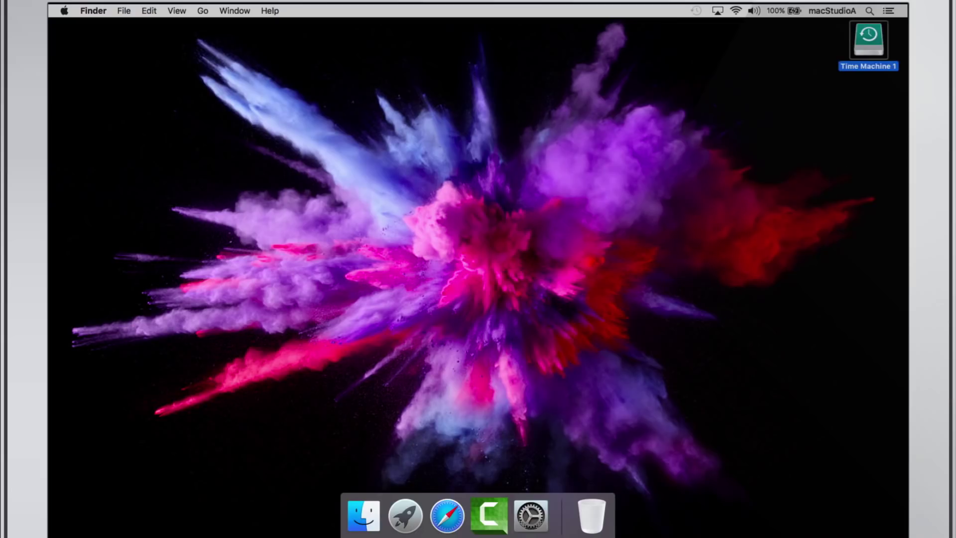
left_click(818, 116)
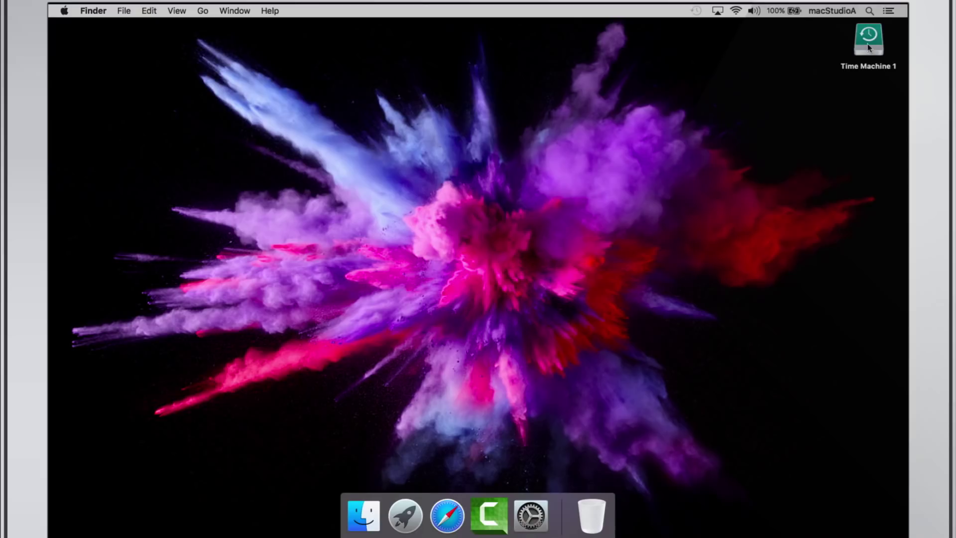
left_click_drag(868, 47, 597, 512)
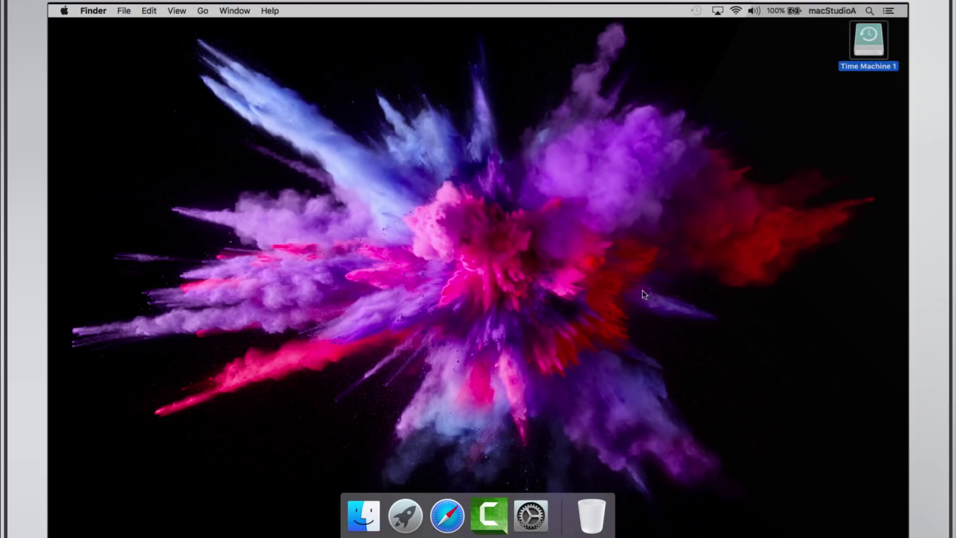
Step: Move all 11 screenshots in the Pictures folder to the Trash
left_click(363, 515)
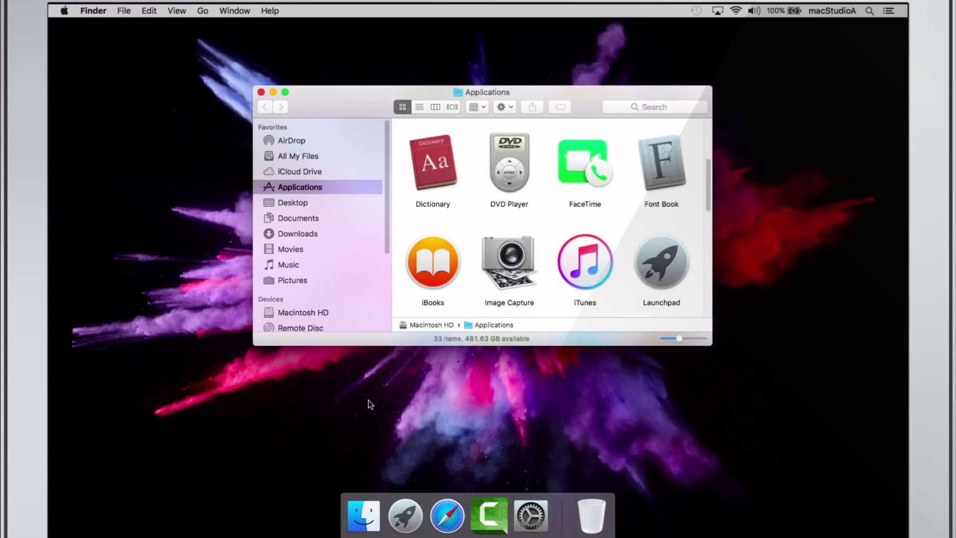
left_click(298, 280)
key("super+a")
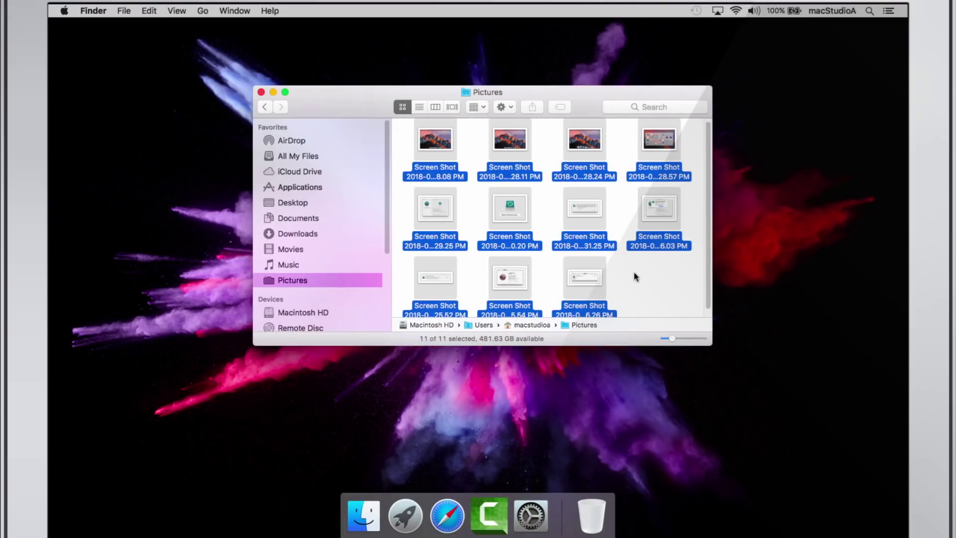
right_click(581, 208)
left_click(605, 256)
Step: Move the five Documents items to the Trash and permanently empty it
left_click(319, 218)
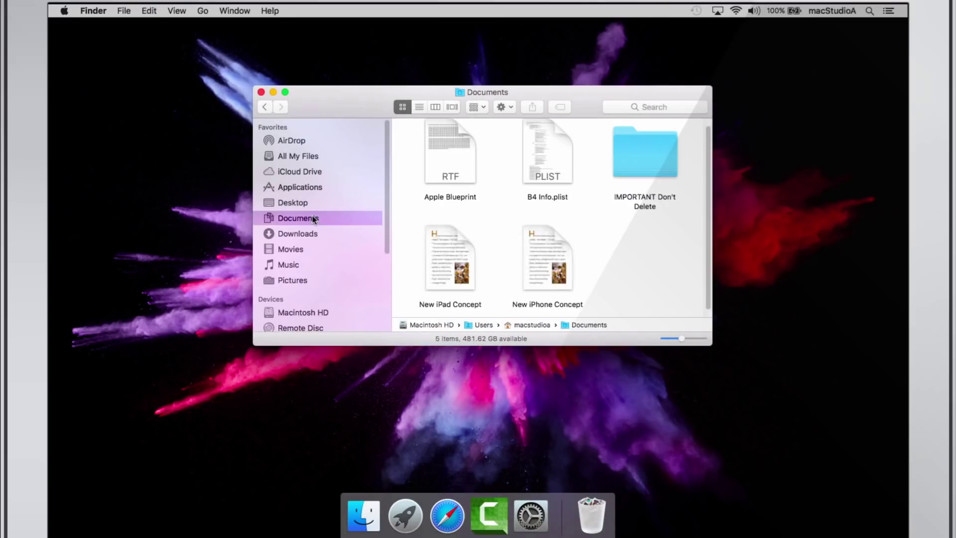
key("super+a")
right_click(636, 146)
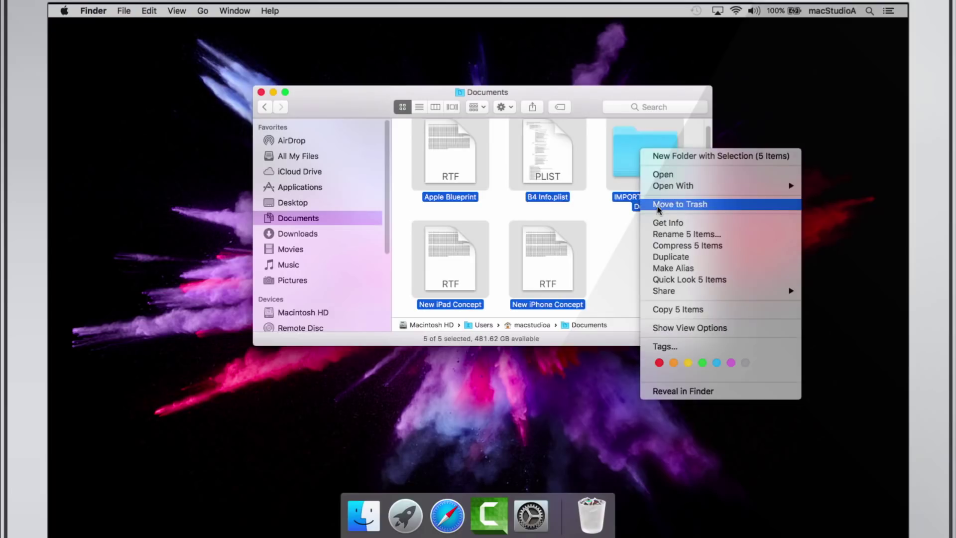
left_click(658, 207)
left_click(260, 91)
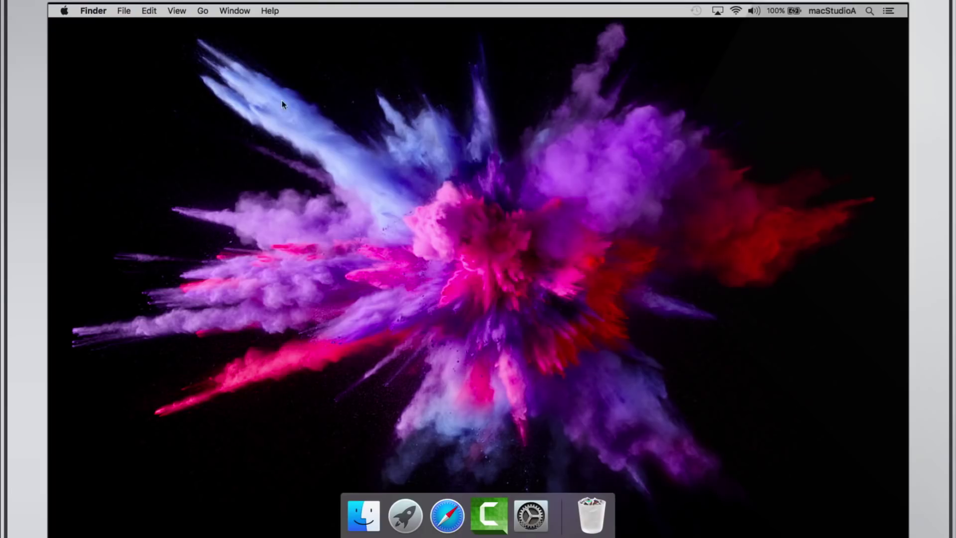
left_click(590, 497)
left_click(690, 110)
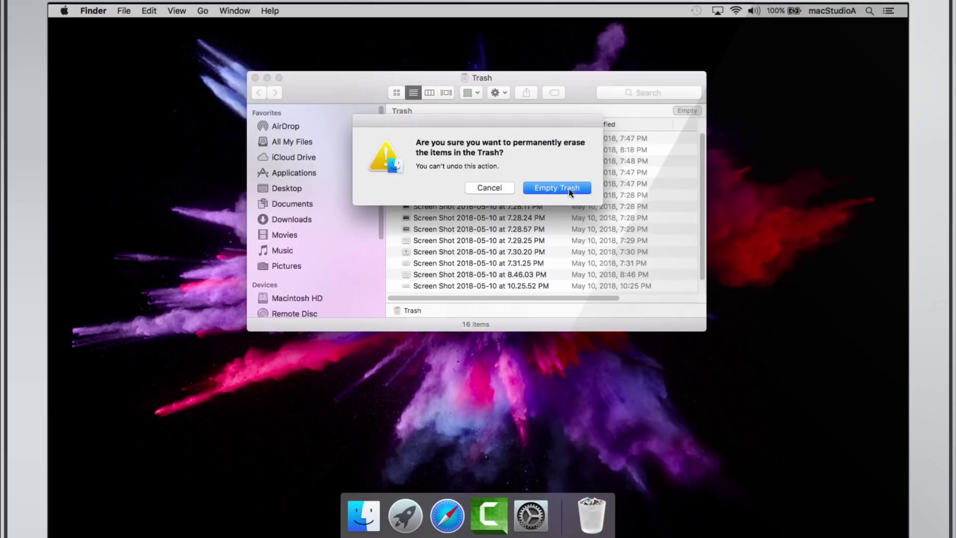
left_click(573, 307)
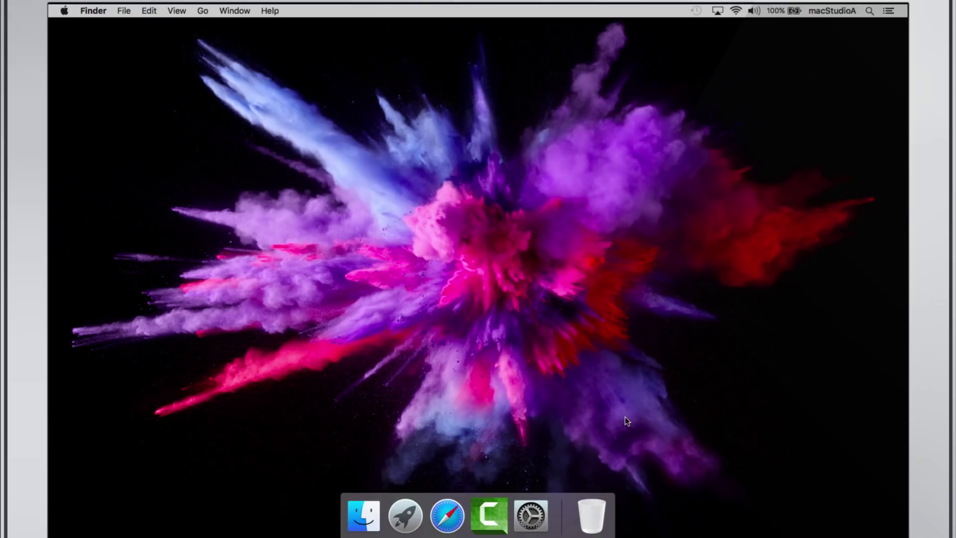
Step: Enter Time Machine, browse Pictures, and step back to the Today at 8:50 AM backup
left_click(697, 11)
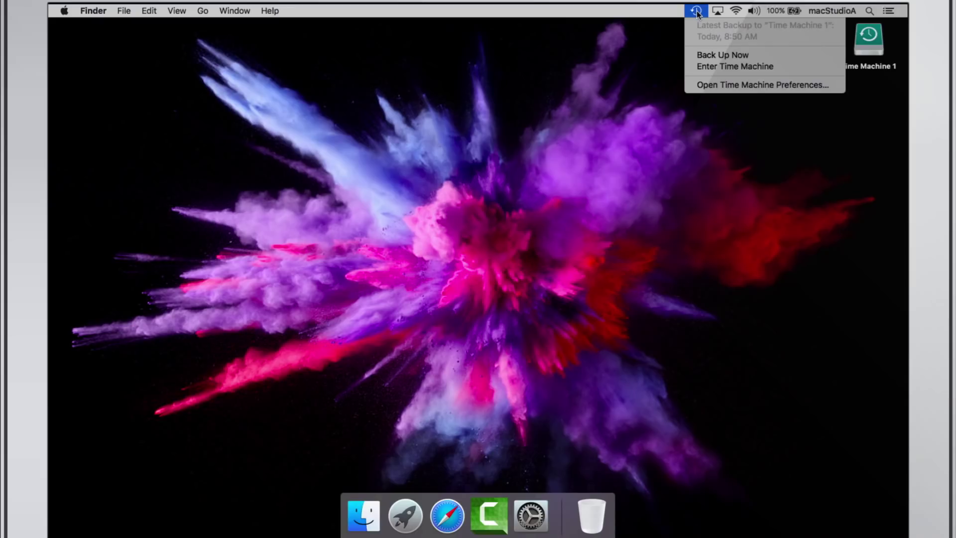
left_click(709, 68)
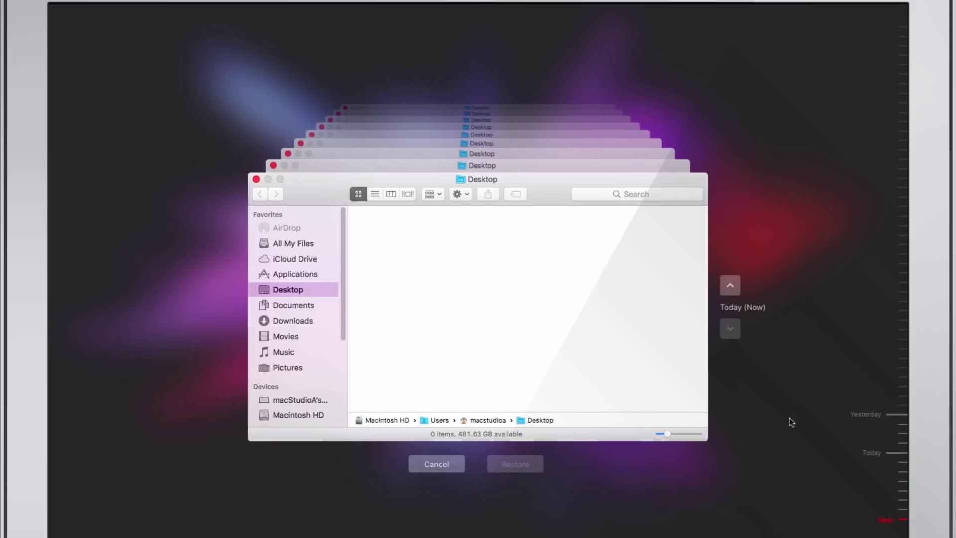
left_click(296, 369)
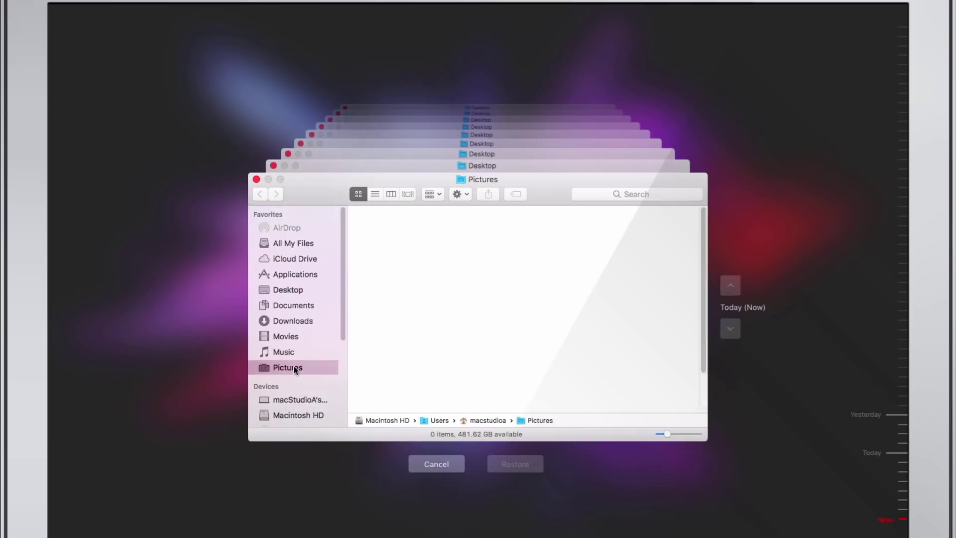
left_click(730, 283)
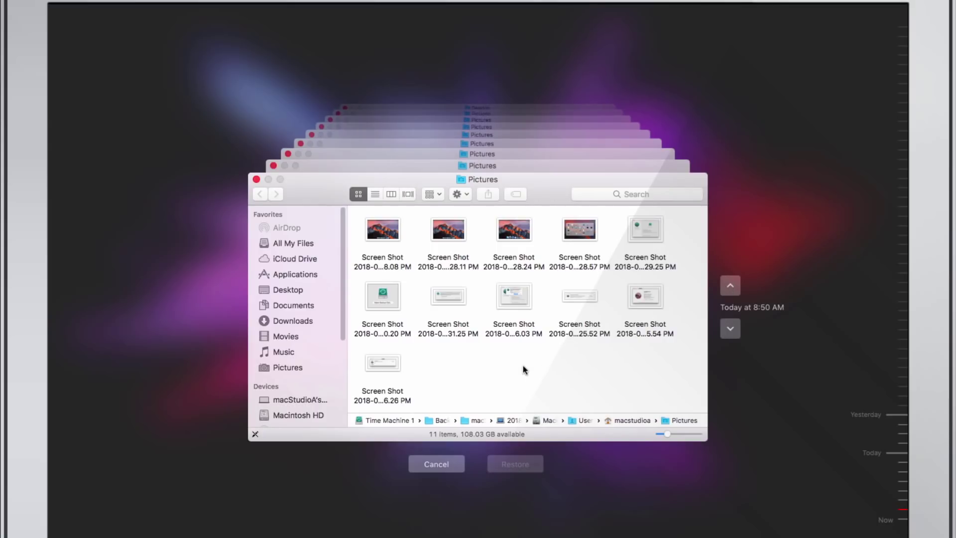
Step: Quick Look the last screenshot in the backed-up Pictures folder
right_click(382, 367)
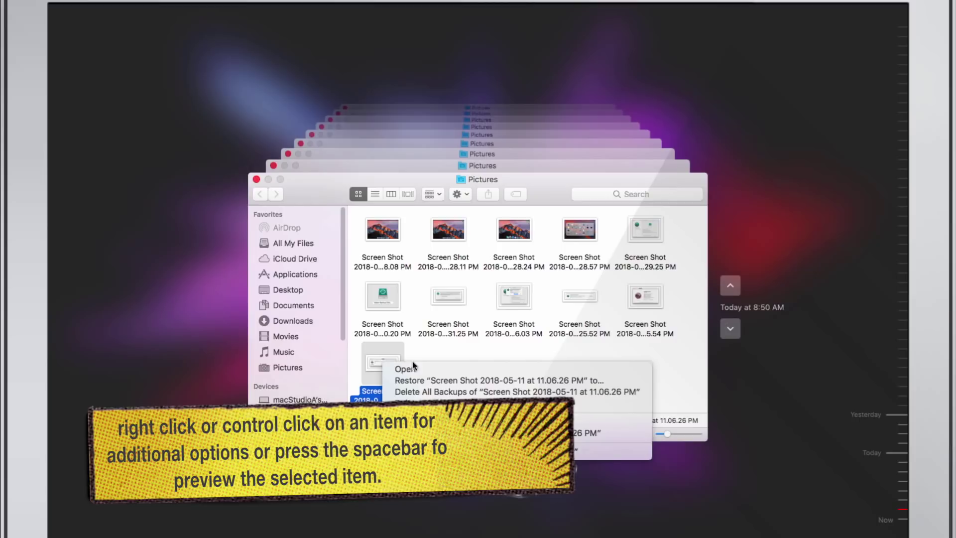
left_click(437, 355)
left_click(438, 356)
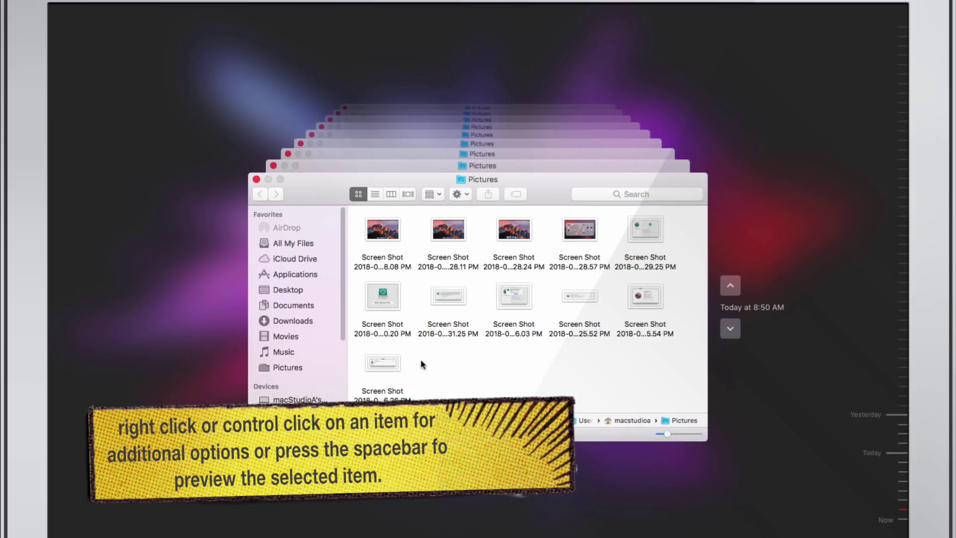
left_click(389, 367)
key("space")
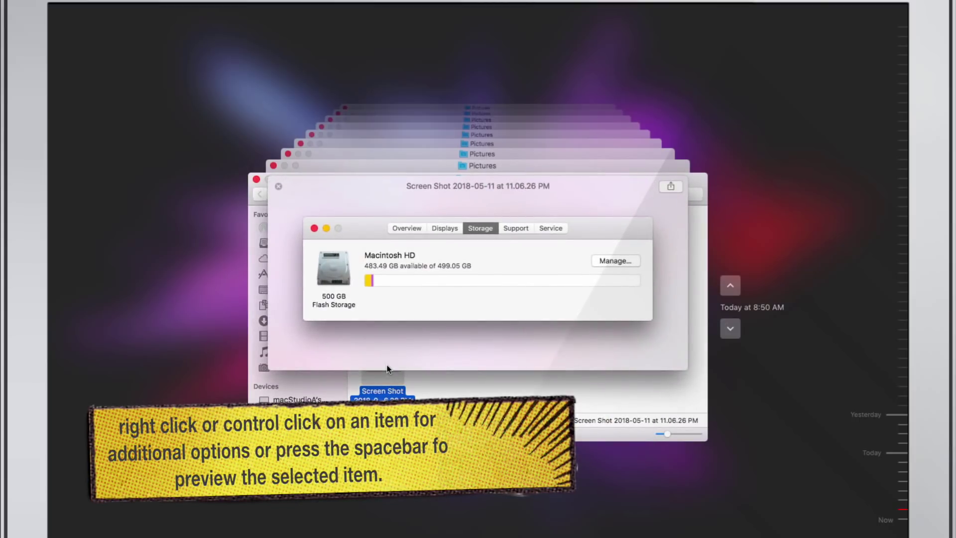
key("space")
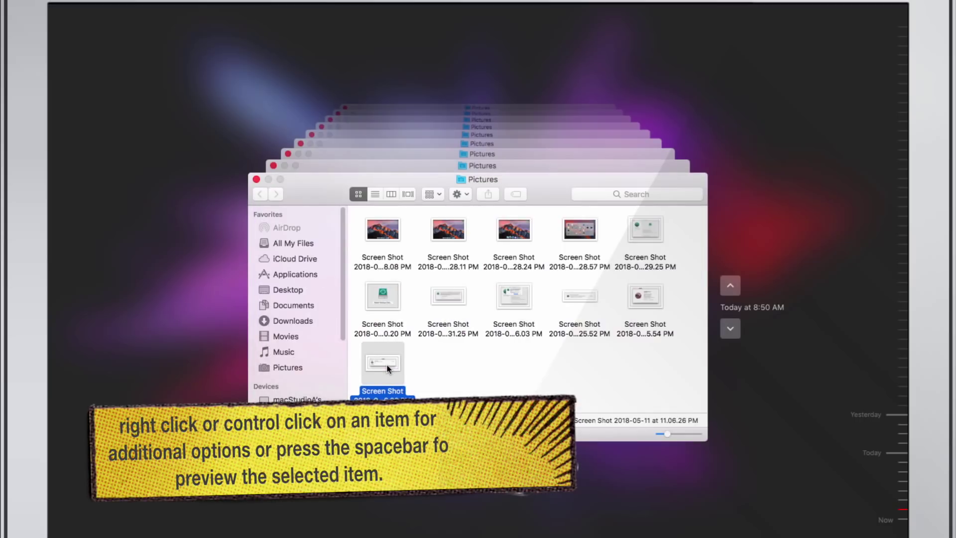
Step: Preview the first screenshot, then select and restore all 11 screenshots to Pictures
left_click(392, 255)
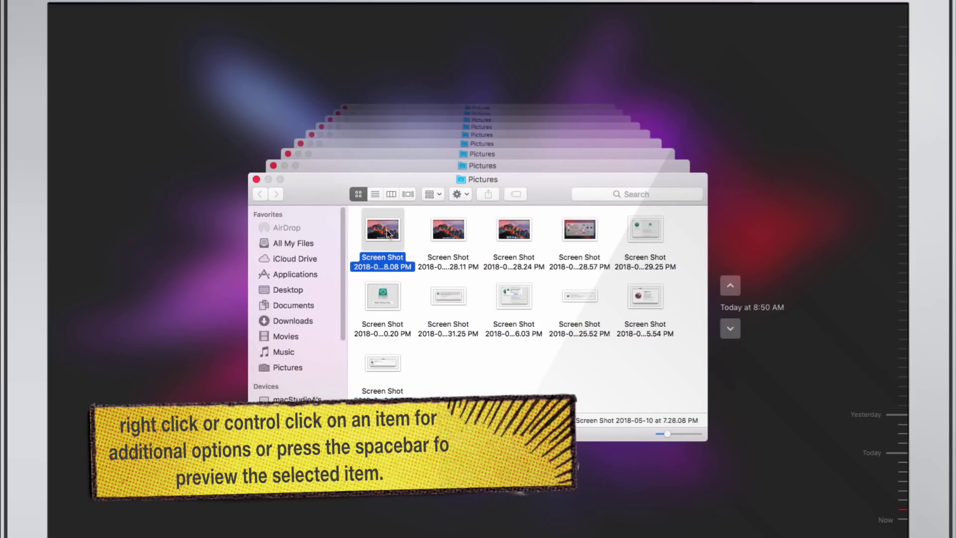
key("space")
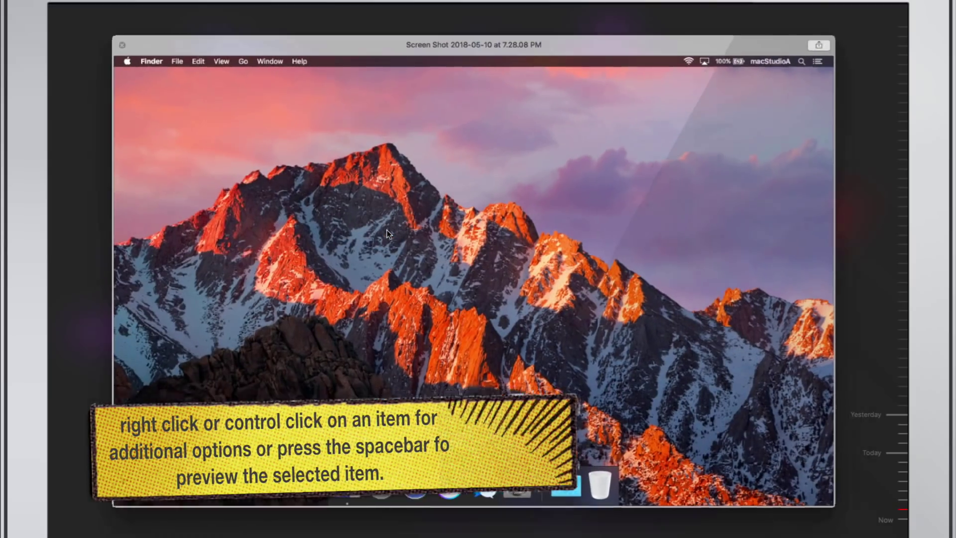
key("space")
left_click(460, 368)
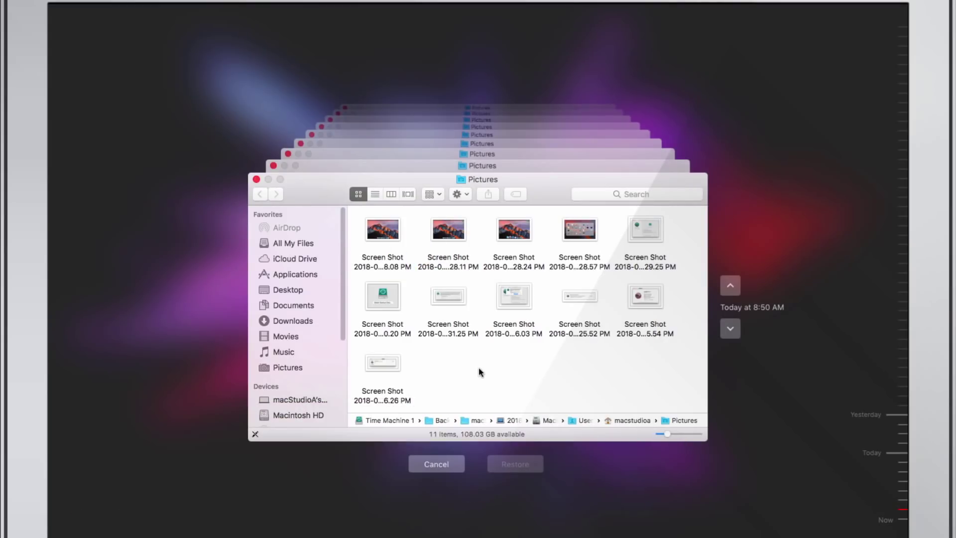
key("cmd+a")
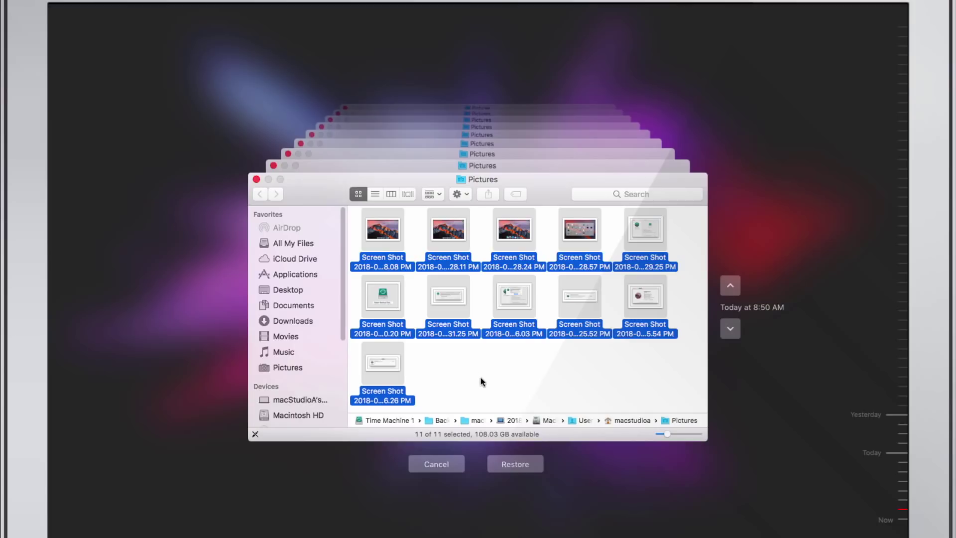
left_click(513, 465)
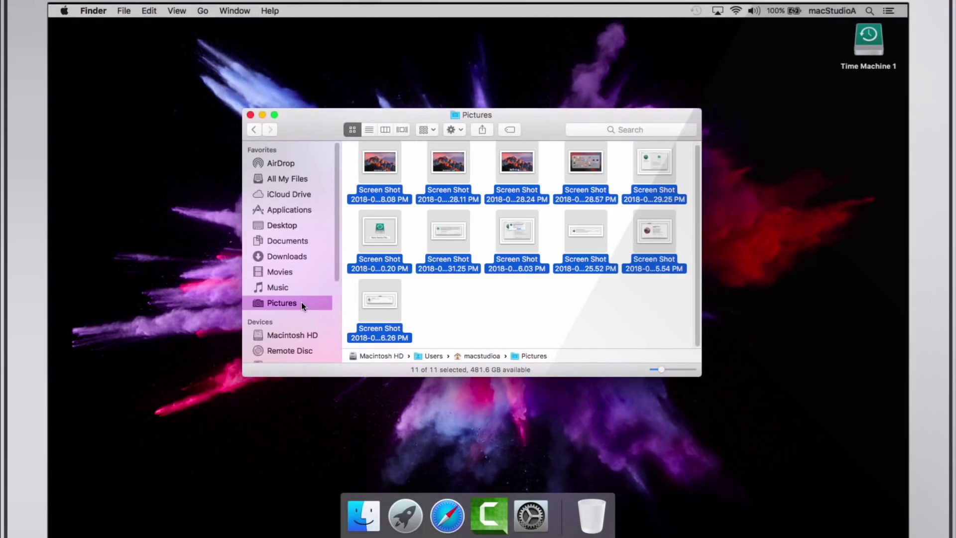
Step: Re-enter Time Machine and browse the Documents folder in the Today at 8:50 AM backup
left_click(696, 10)
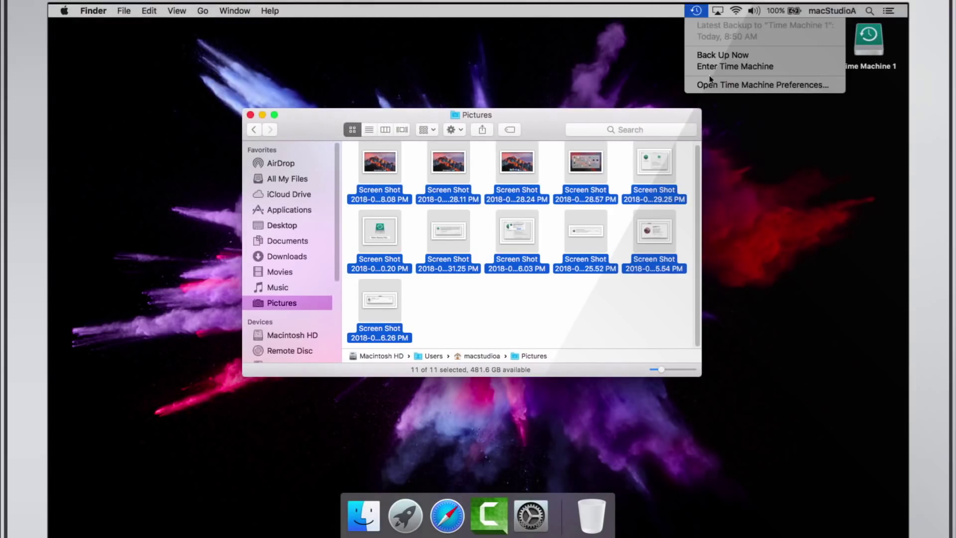
left_click(711, 85)
left_click(287, 307)
left_click(730, 285)
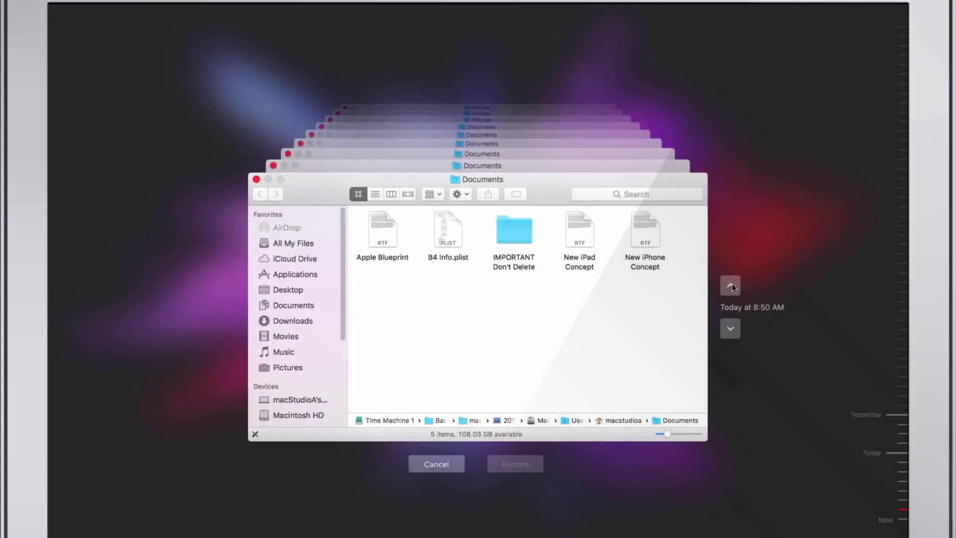
Step: Select all five deleted documents, including Apple Blueprint, for restoring
right_click(383, 228)
left_click(521, 308)
key("super+a")
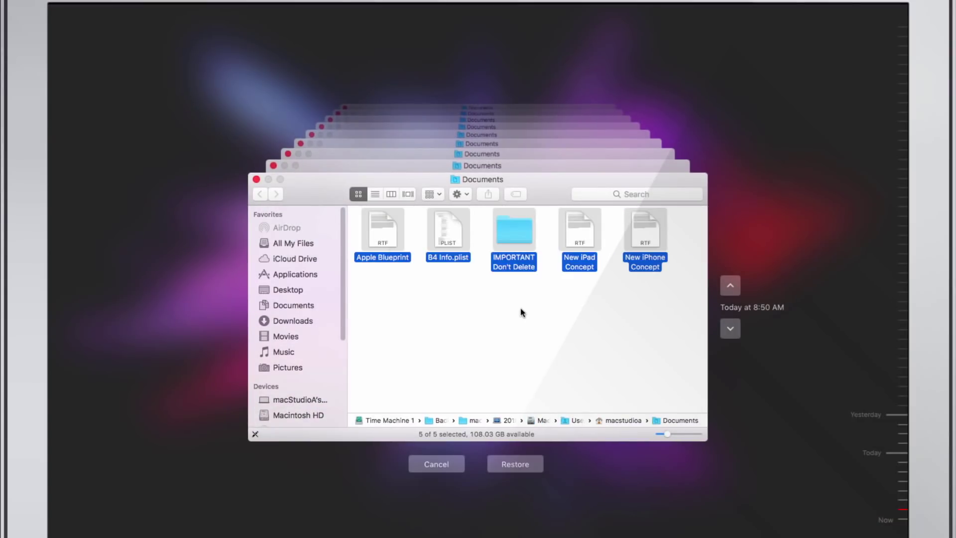